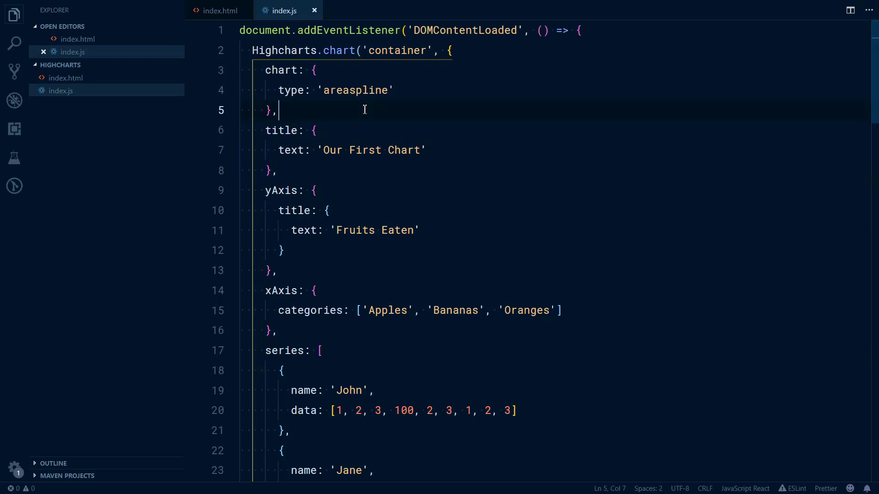
Step: Add credits: { enabled: false } below the chart block in index.js and save
key("Return")
type("c")
key("Return")
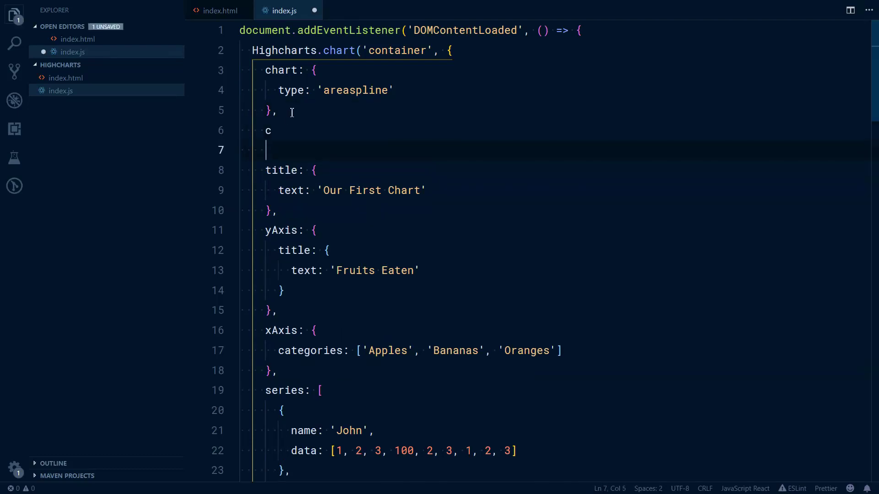
key("BackSpace")
key("BackSpace")
key("BackSpace")
type("re")
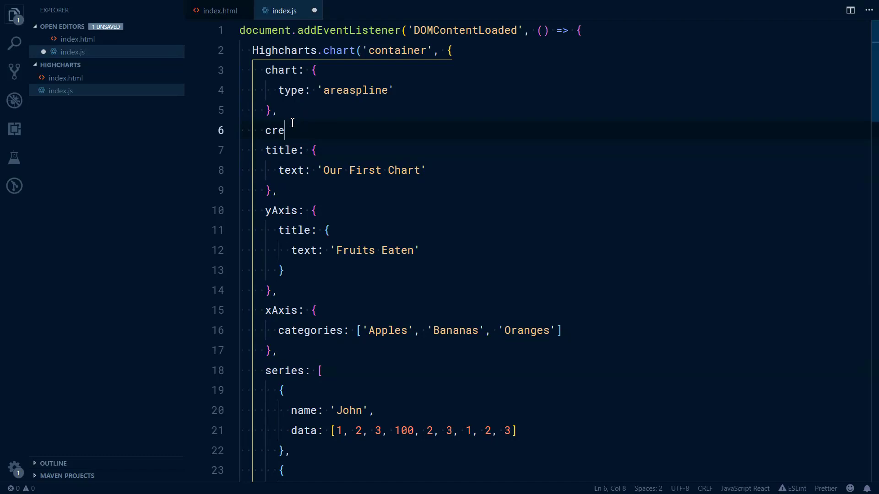
type("dits: {")
key("Return")
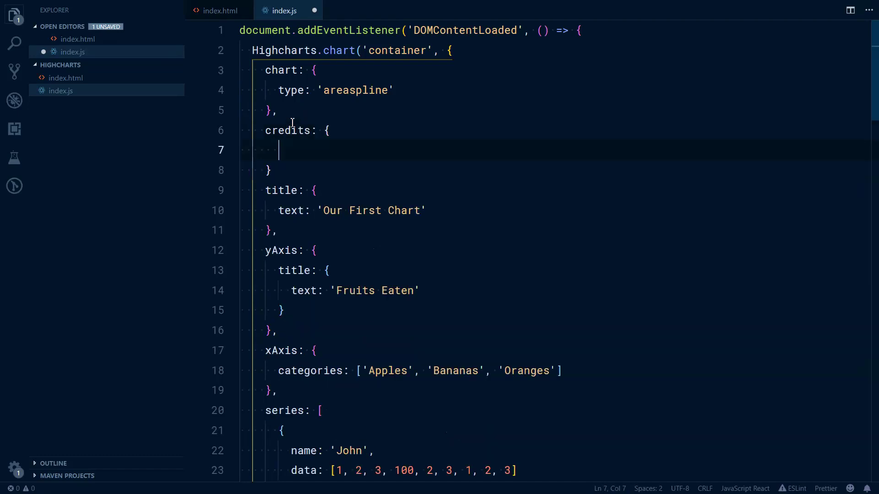
type("enabled: false")
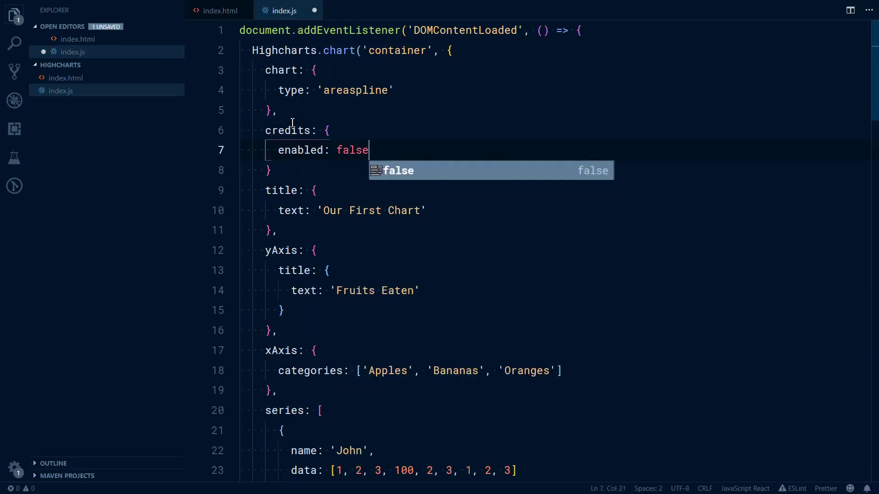
key("Escape")
key("Down")
type(",")
key("ctrl+s")
Step: Reload the chart in Chrome to confirm the Highcharts.com credit is gone, then return to VS Code
key("alt+Tab")
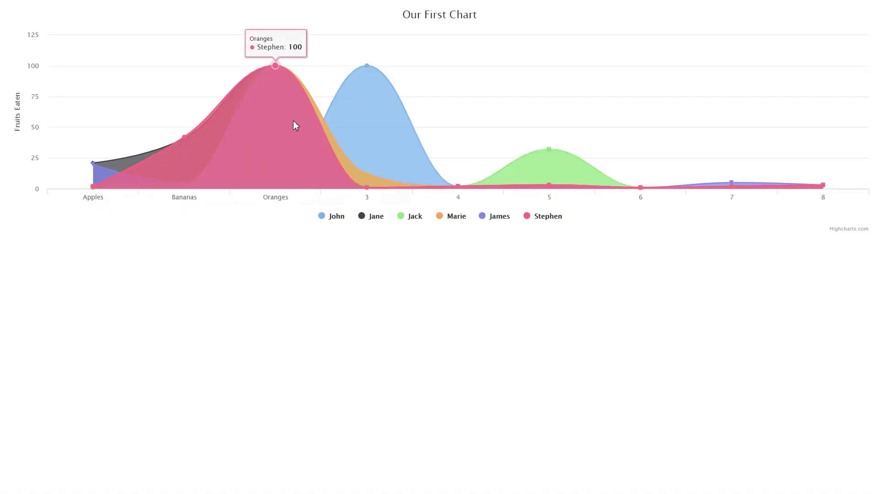
key("F5")
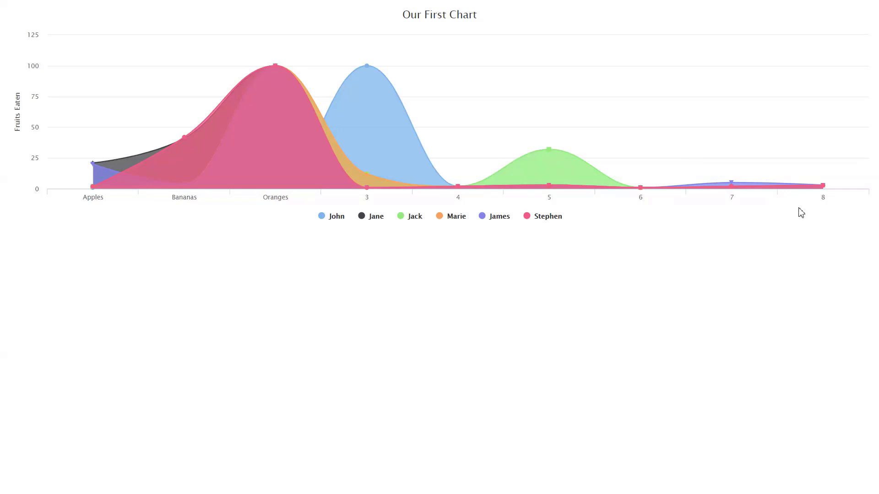
key("alt+Tab")
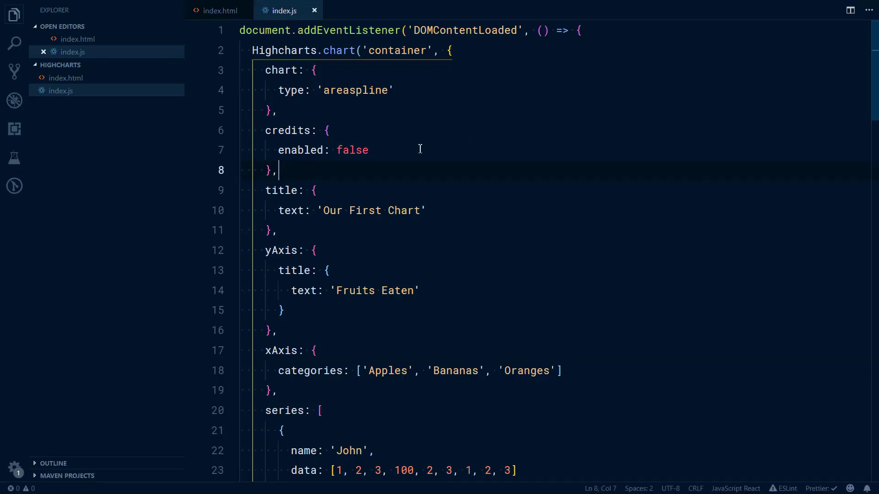
left_click(371, 150)
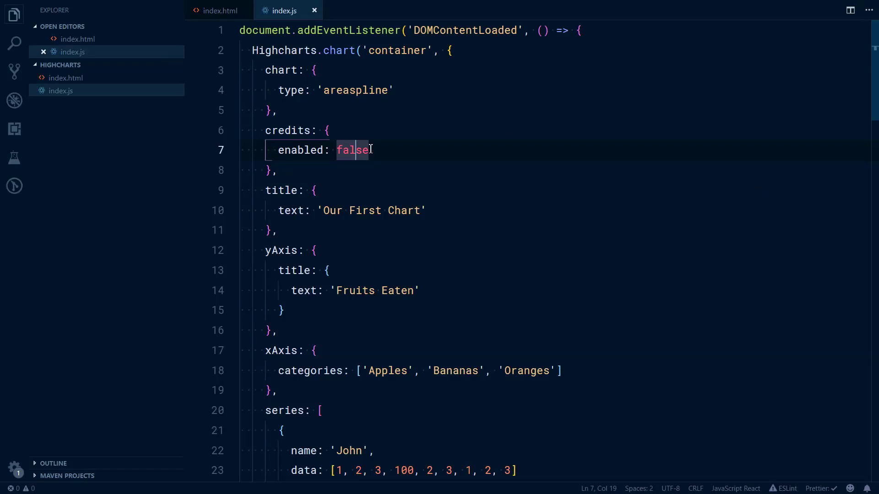
key("ctrl+slash")
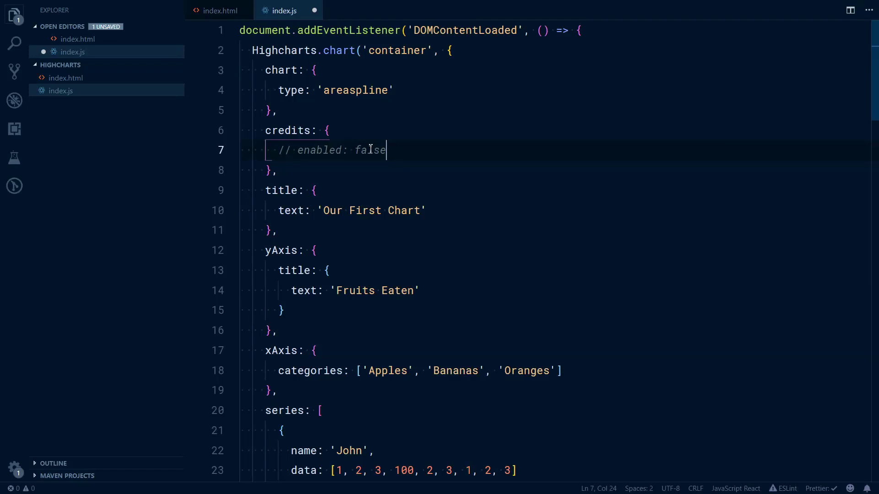
key("Return")
type("tex")
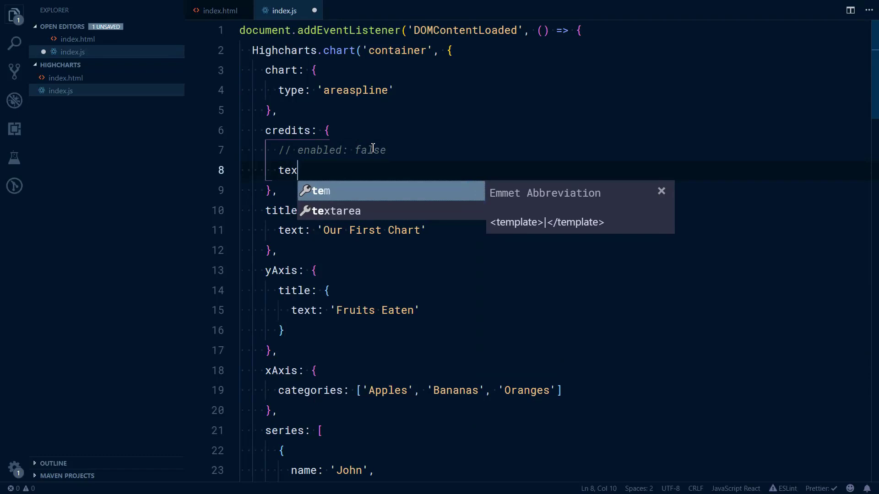
type("t: '")
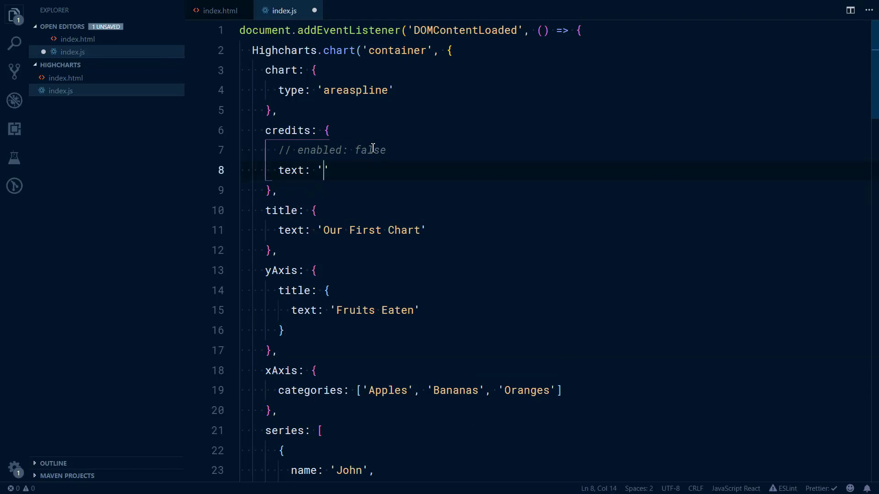
type("My Custom Cre")
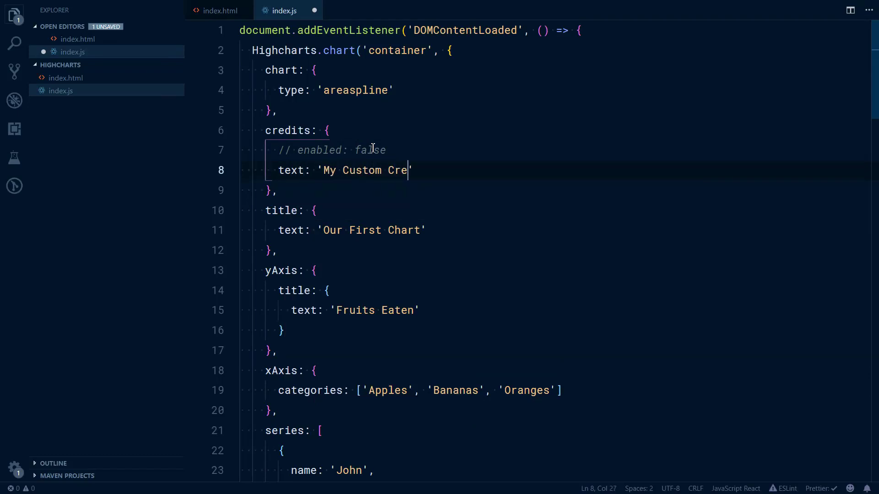
type("dit',")
key("Return")
type("href")
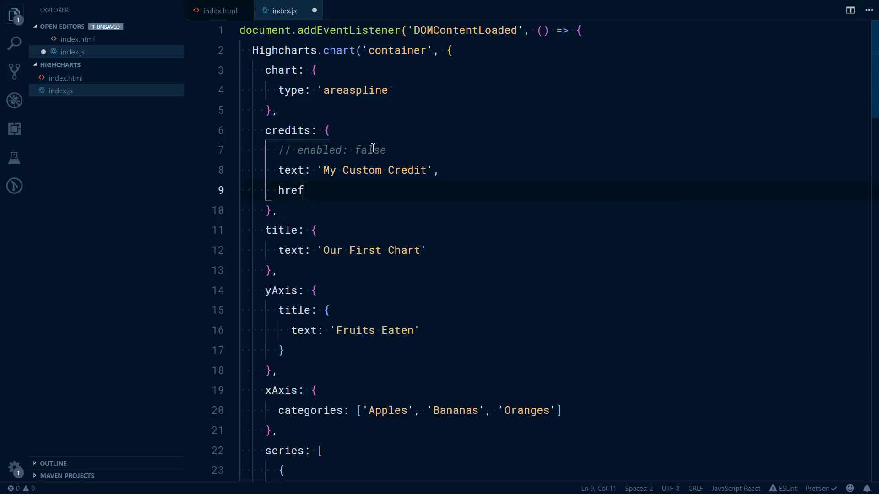
type(": '")
type("https://")
type("g")
type("oogle.com")
key("ctrl+s")
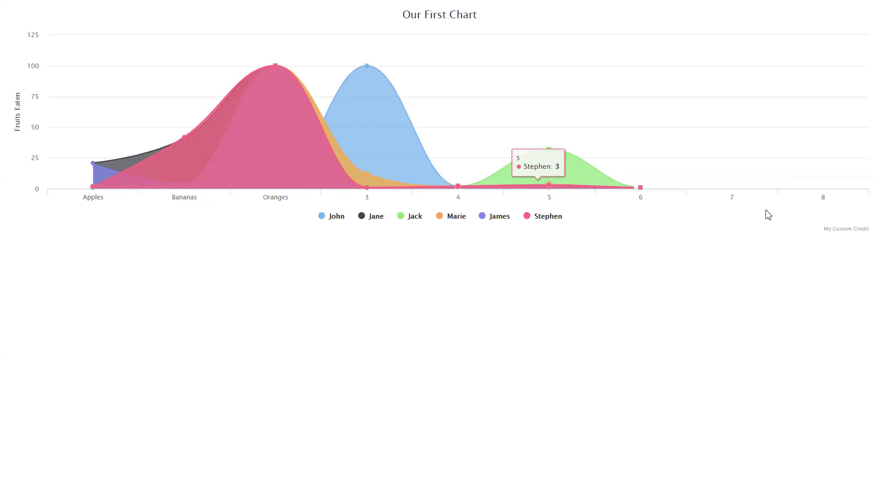
left_click(844, 229)
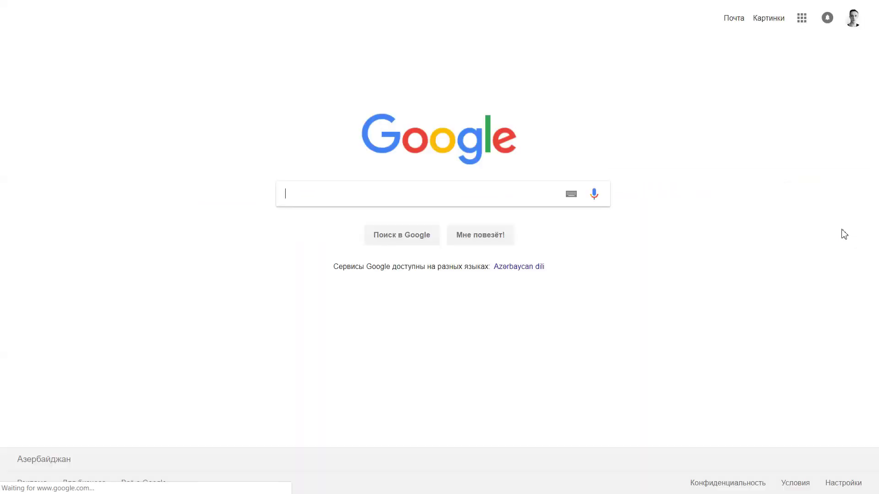
key("alt+Left")
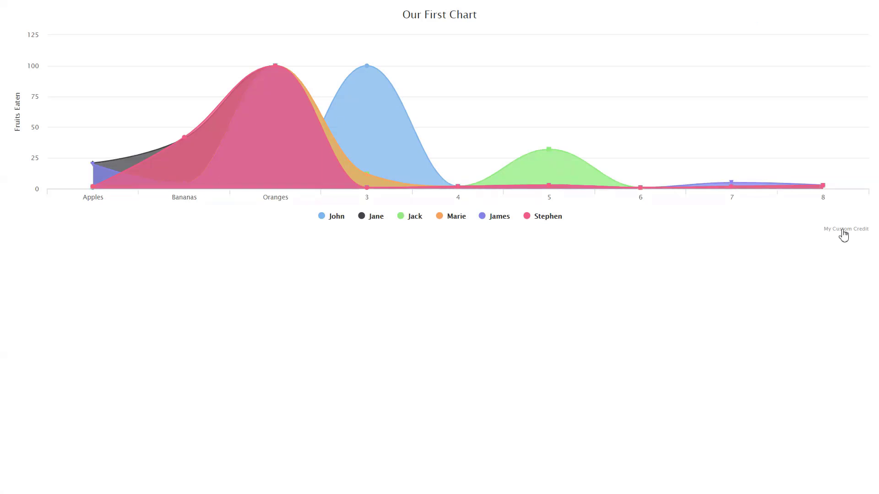
Step: Add position: { align: 'left' } after the href line in credits and save index.js
key("alt+Tab")
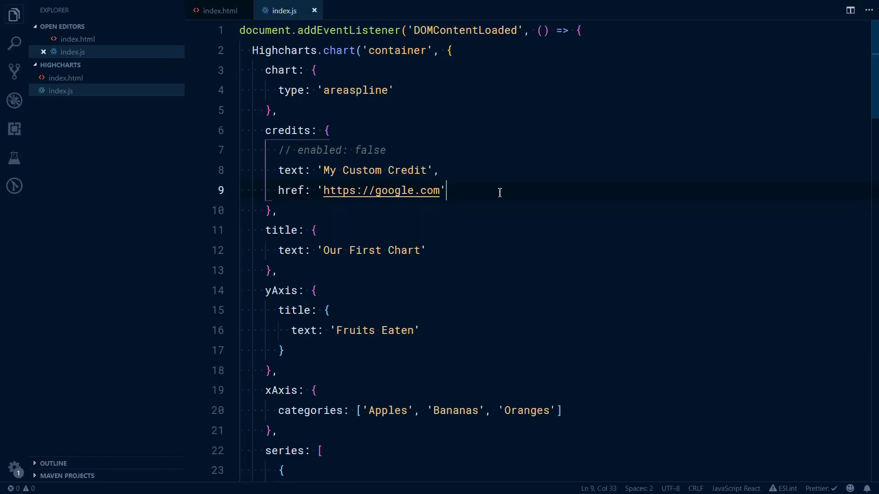
type(",")
key("Return")
type("po")
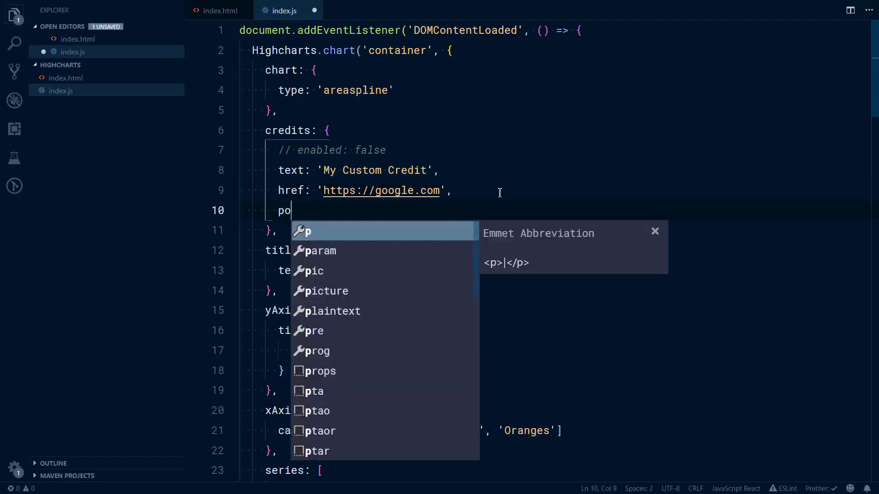
type("sition: {")
key("Return")
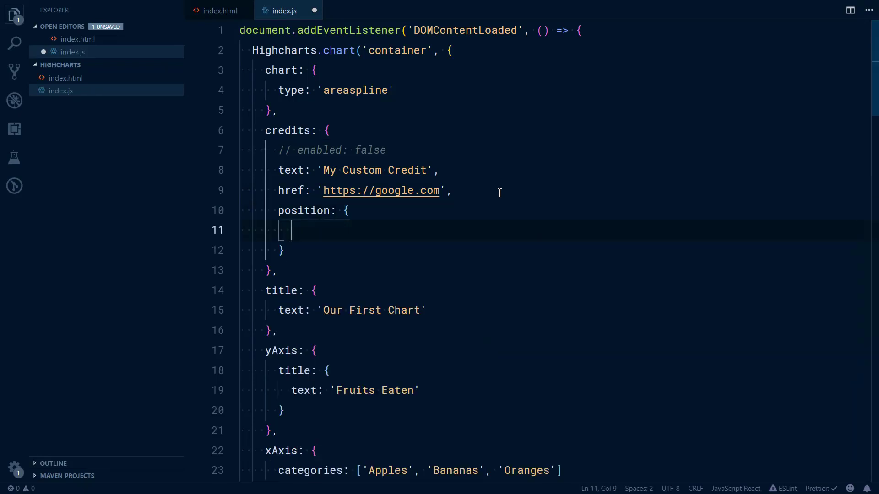
type("align: 'left")
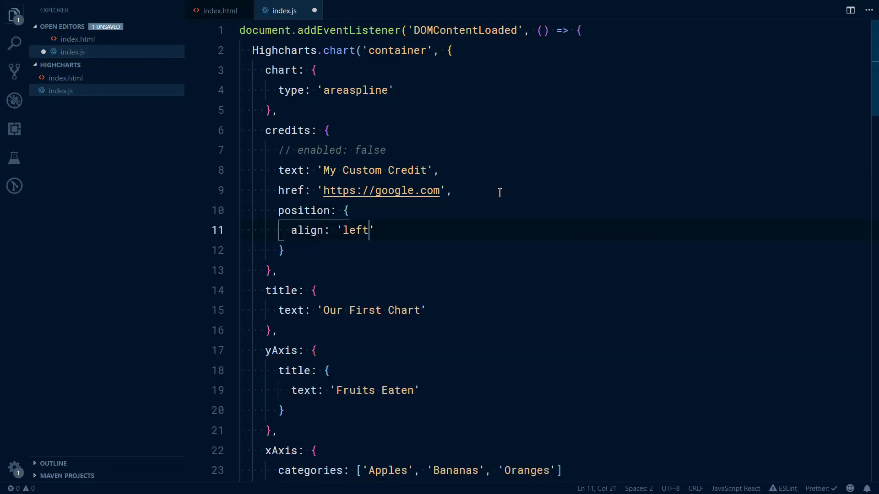
key("ctrl+s")
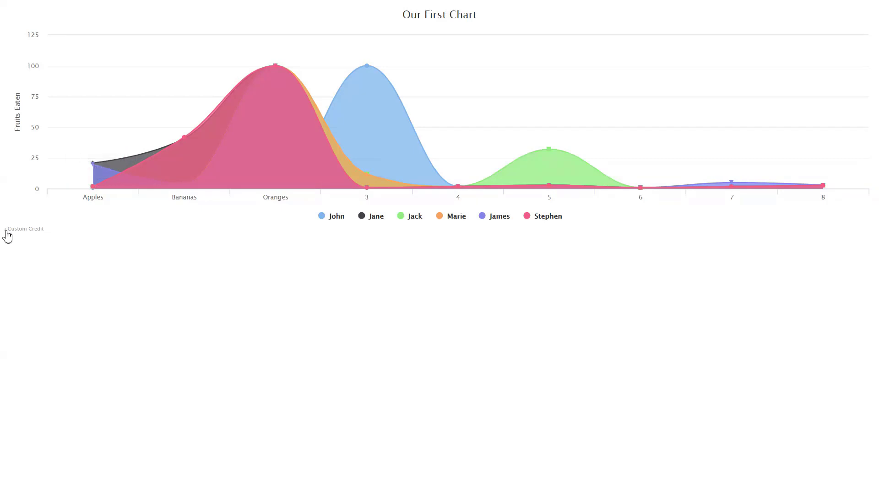
Step: Add x: 10 below align: 'left' in the credits position block and check the chart
key("alt+Tab")
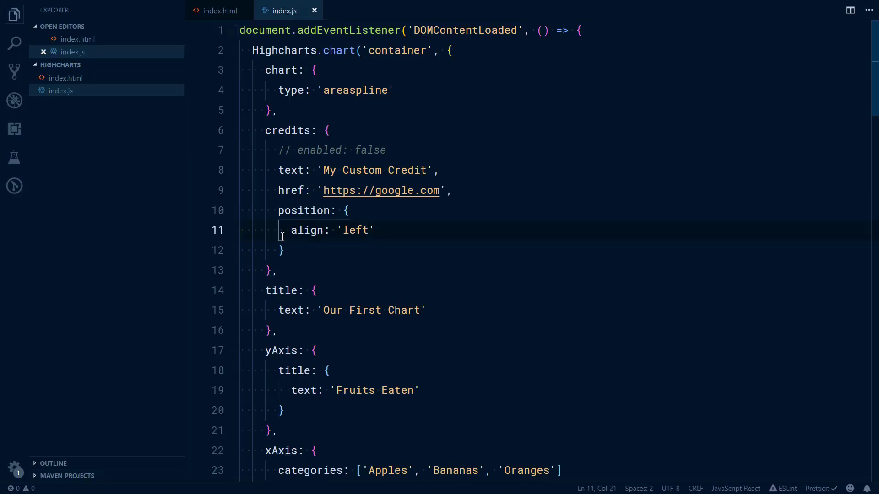
key("Down")
left_click(397, 241)
type(",")
key("Return")
type("x: 10")
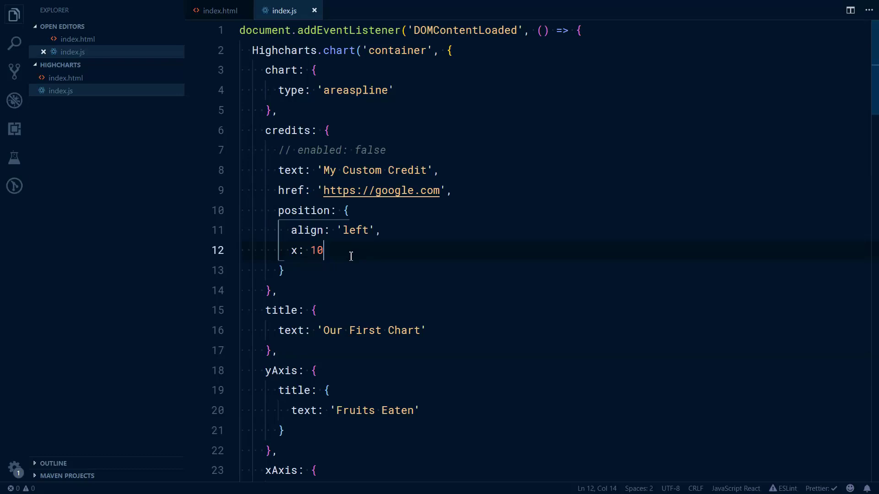
key("alt+Tab")
key("alt+Tab")
left_click(370, 230)
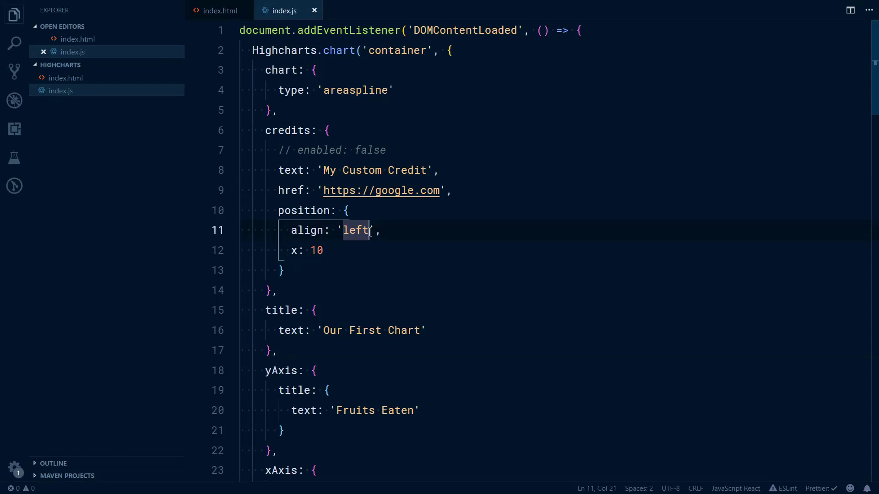
left_click(320, 264)
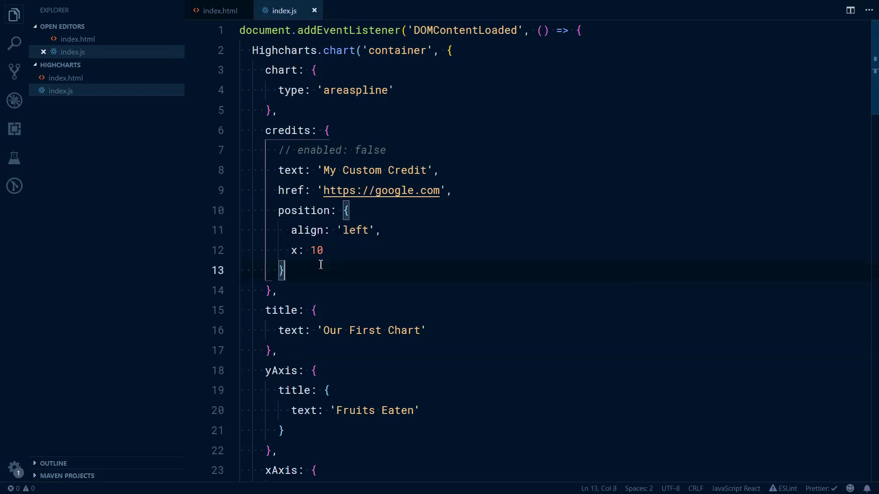
type(",")
Step: Add a credits style with fontSize "15px" and color "red", save, and check the red credit in Chrome
key("Return")
type("style: ")
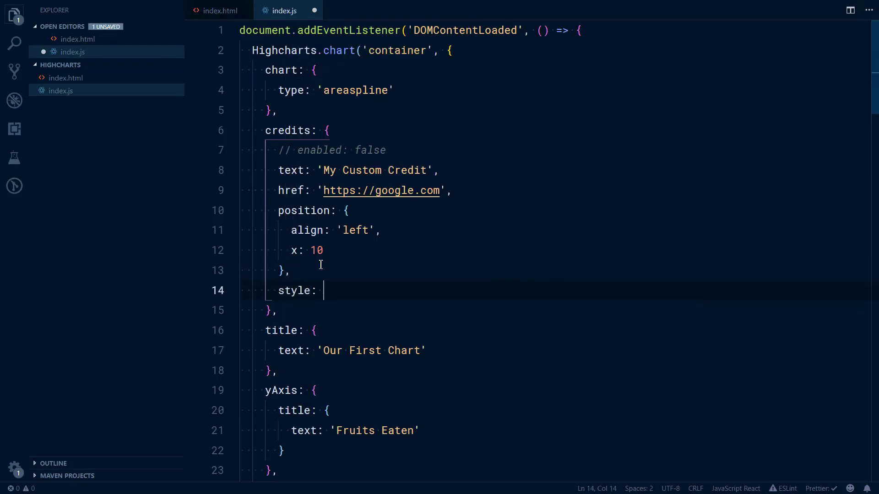
type("{")
key("Return")
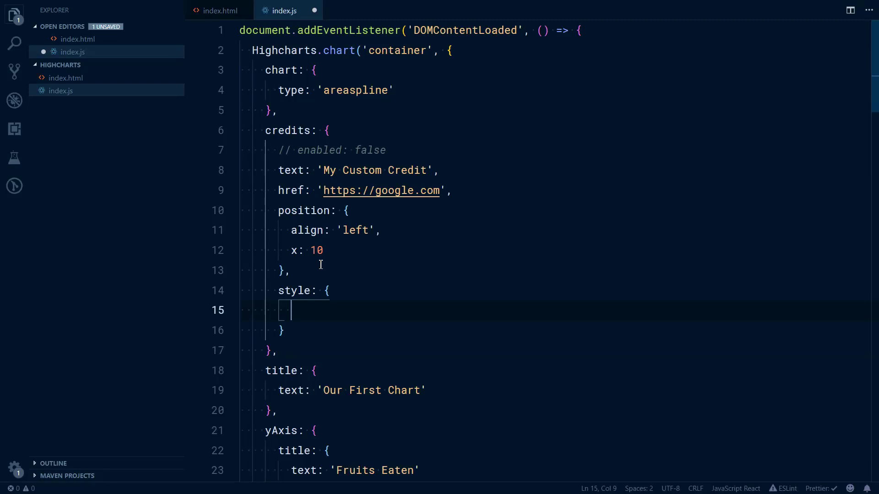
type("font")
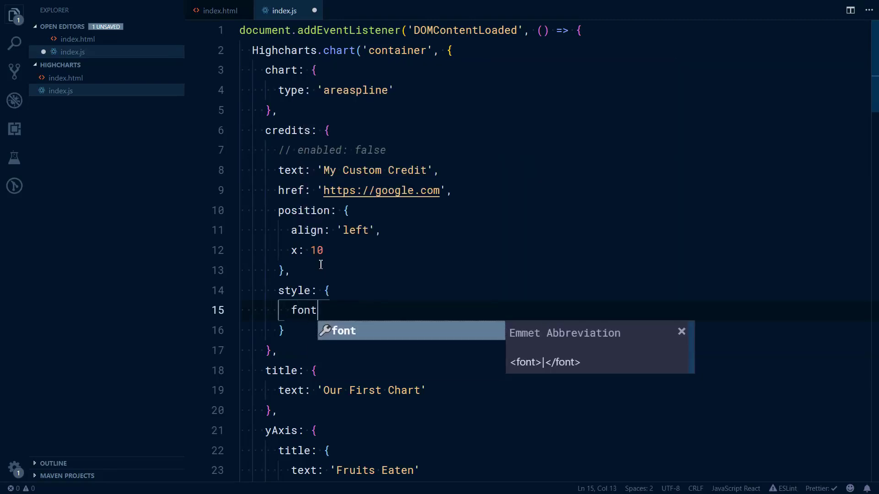
type("Size: \"1")
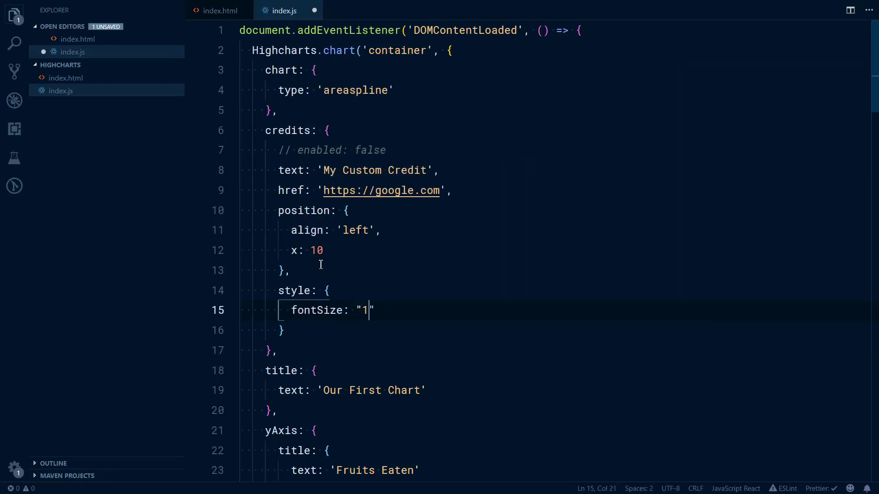
type("5px\"")
type(",")
key("Return")
type("color: ")
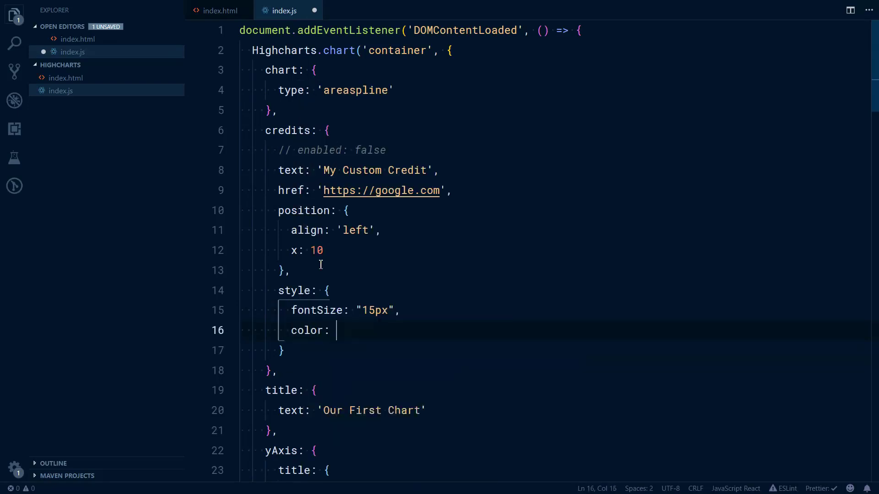
type("\"red")
key("ctrl+s")
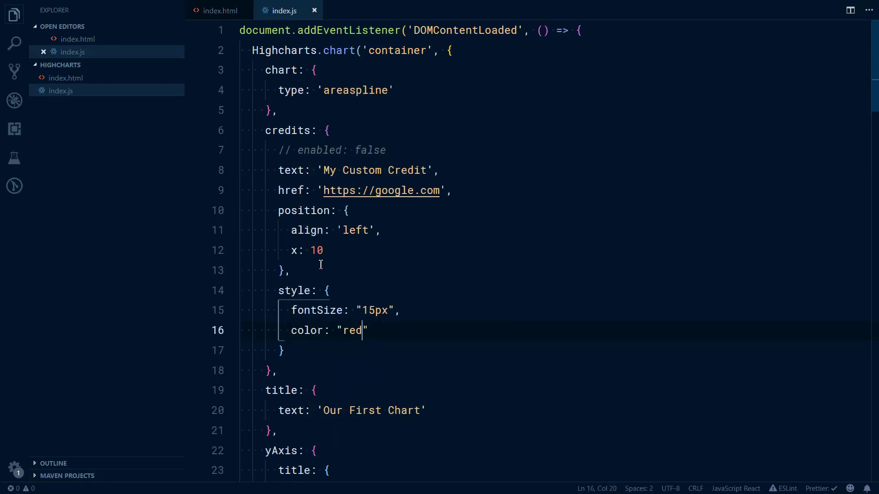
key("alt+Tab")
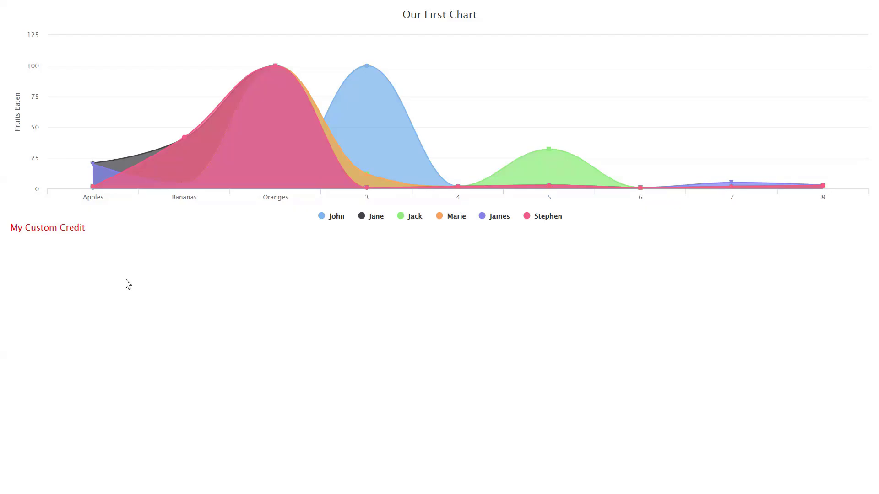
key("alt+Tab")
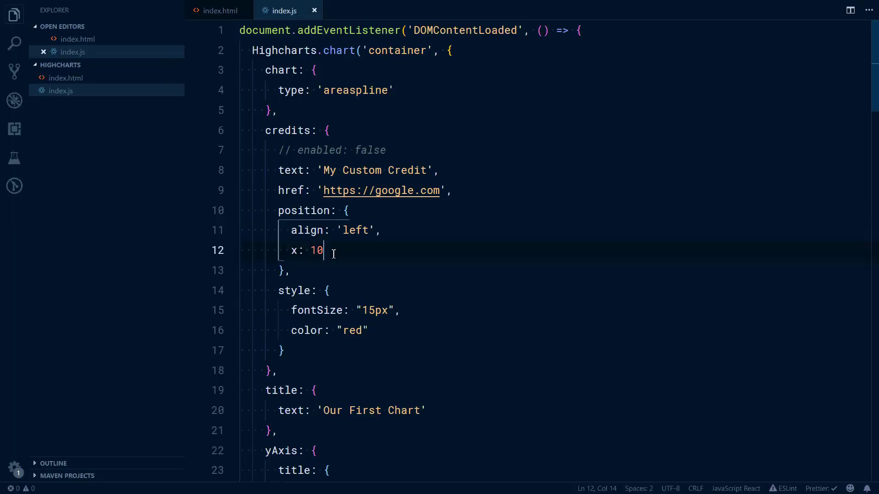